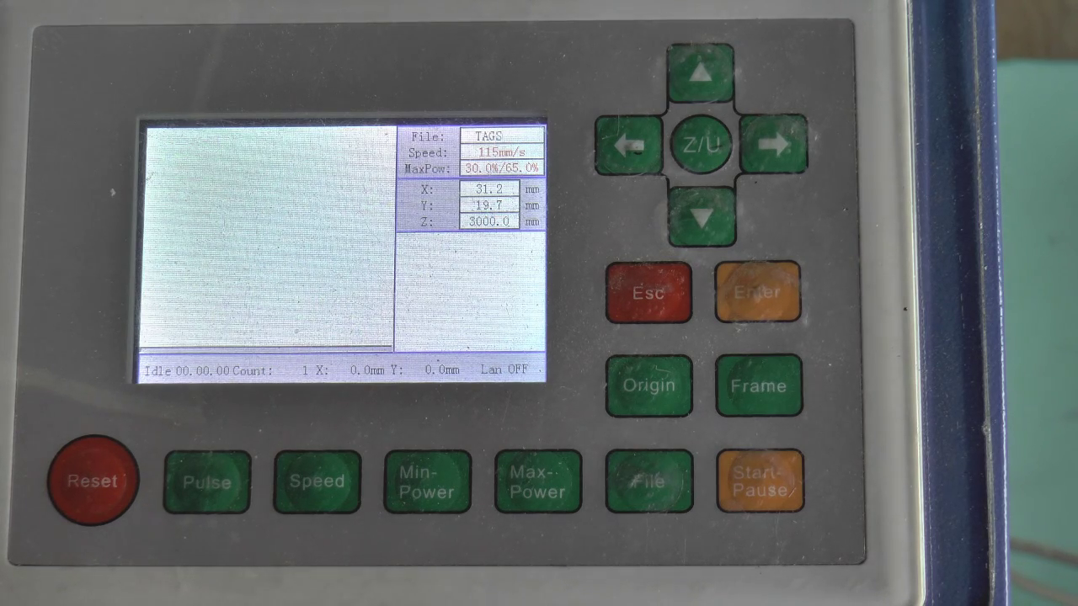
Step: Open the controller menu and select Def Fact Para to reach its password prompt
{"action": "left_click", "coordinate": [701, 144]}
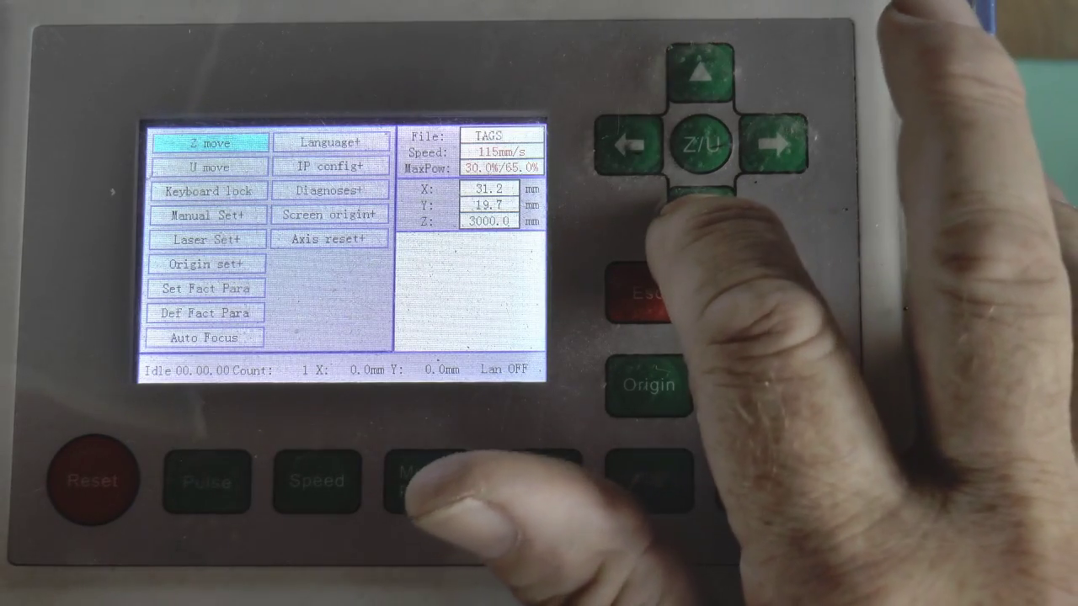
{"action": "key", "text": "Down"}
{"action": "key", "text": "Down"}
{"action": "key", "text": "Down"}
{"action": "key", "text": "Down"}
{"action": "key", "text": "Down"}
{"action": "key", "text": "Down"}
{"action": "key", "text": "Down"}
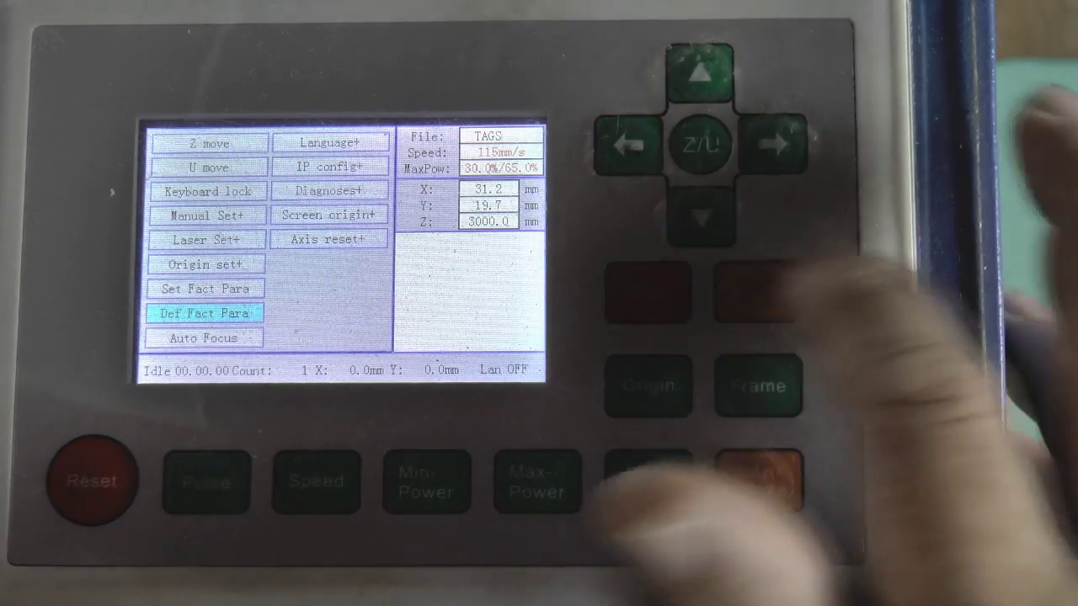
{"action": "key", "text": "Return"}
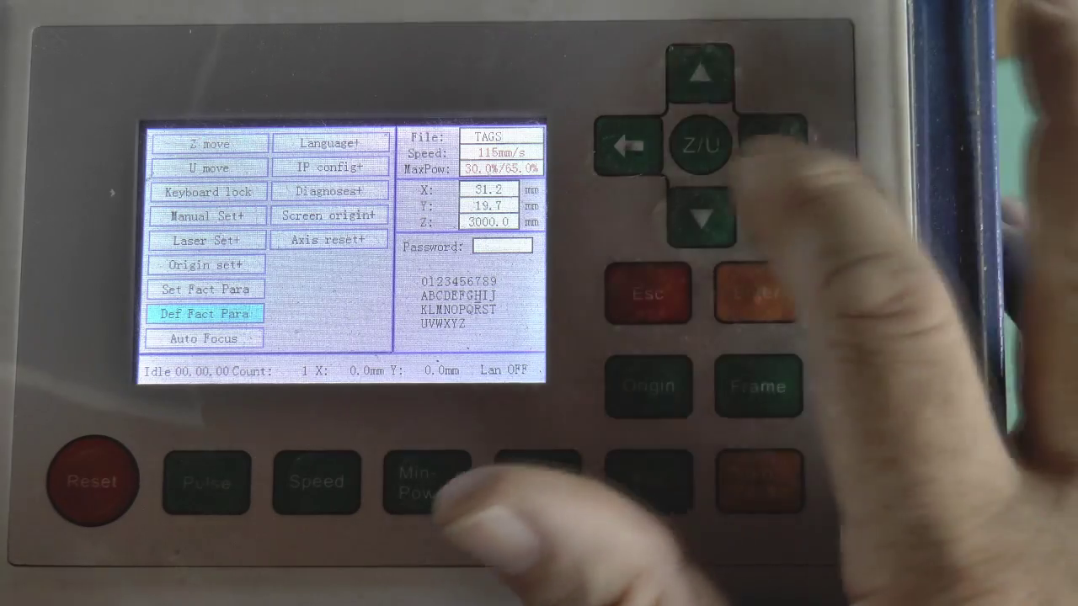
Step: Enter the six-character factory password and confirm to recover the default factory parameters
{"action": "key", "text": "Return"}
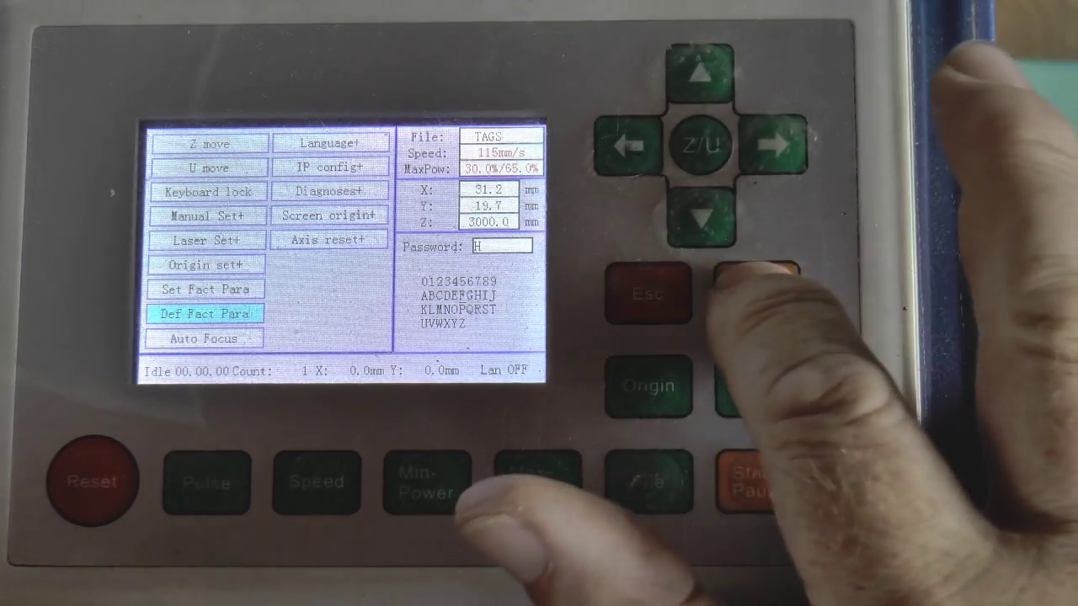
{"action": "key", "text": "Return"}
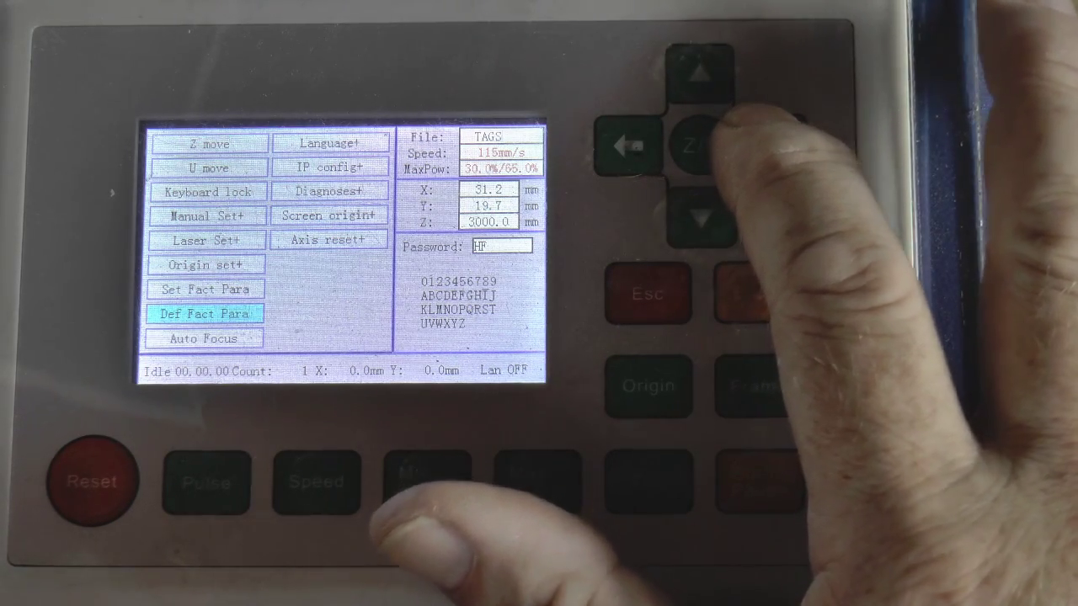
{"action": "type", "text": "888"}
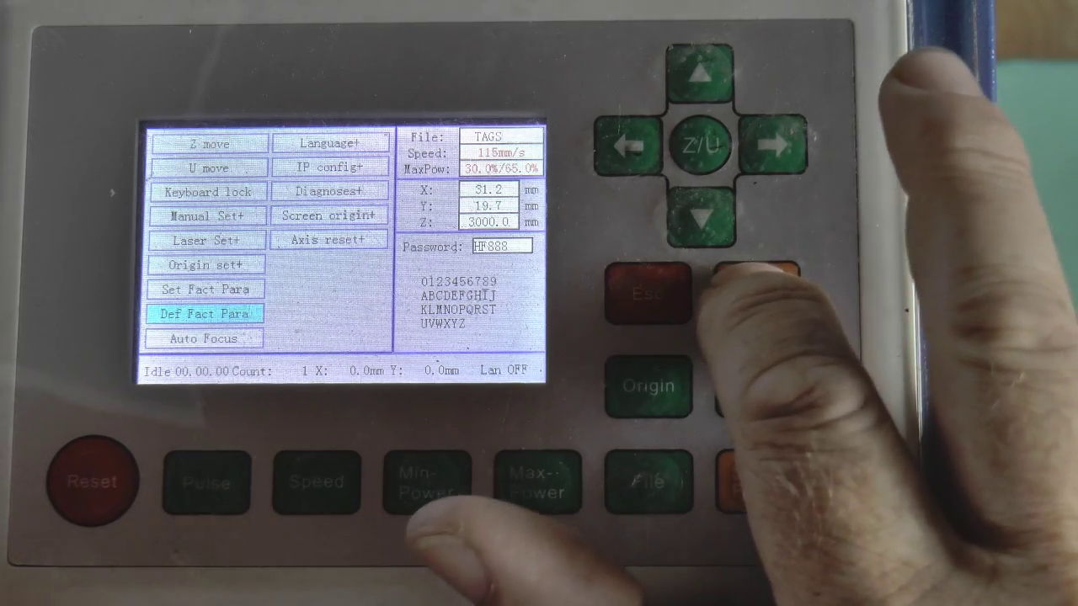
{"action": "key", "text": "Return"}
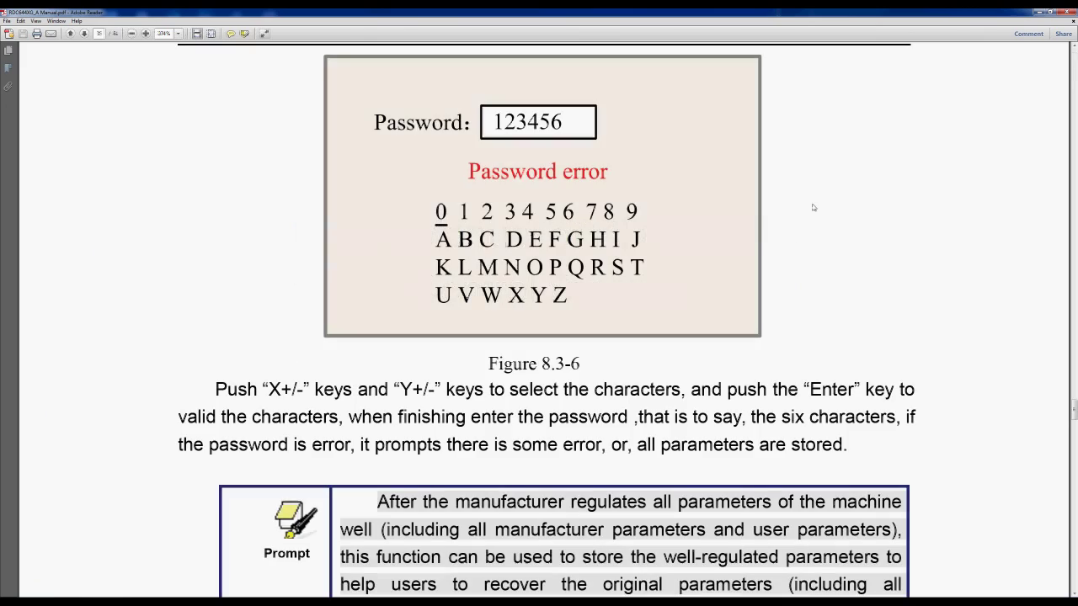
Step: Scroll the RDC644XG manual down to section 8.3.8 Def Fact Para
{"action": "scroll", "coordinate": [813, 207], "scroll_direction": "down", "scroll_amount": 2}
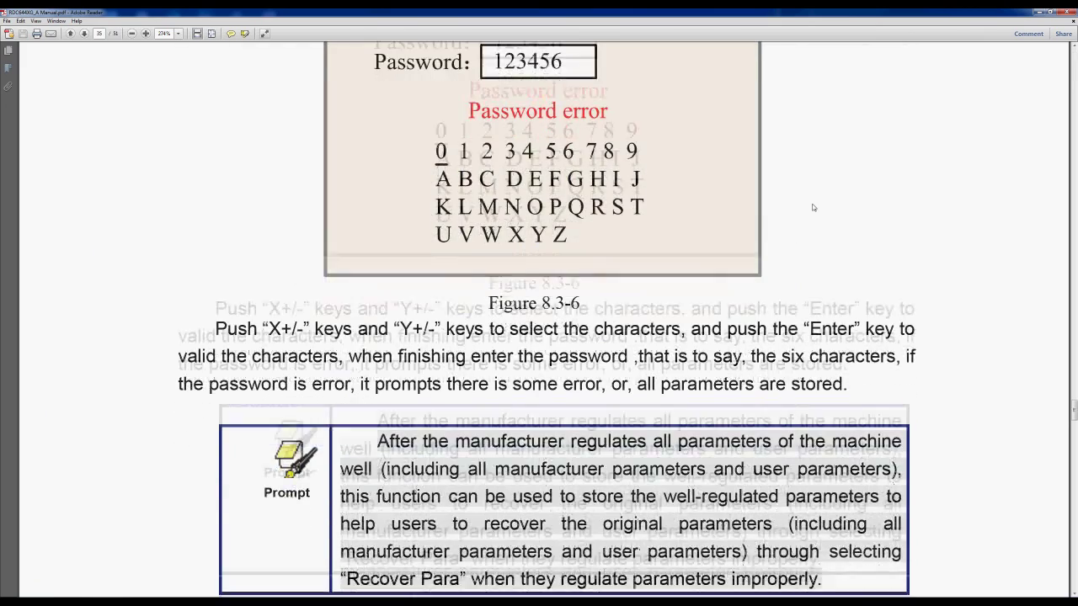
{"action": "scroll", "coordinate": [813, 207], "scroll_direction": "down", "scroll_amount": 3}
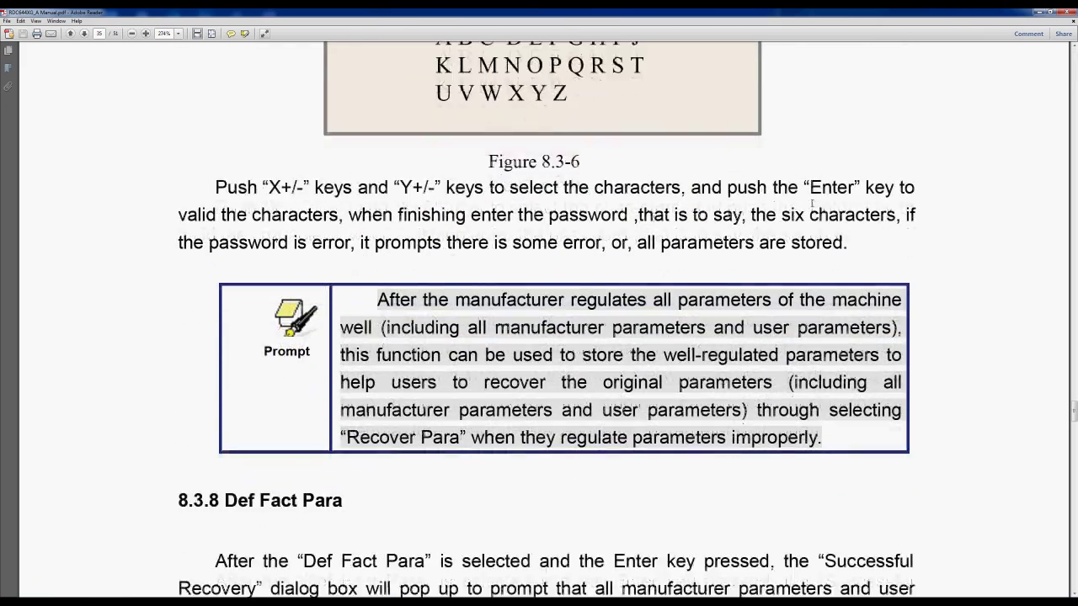
{"action": "scroll", "coordinate": [813, 204], "scroll_direction": "down", "scroll_amount": 1}
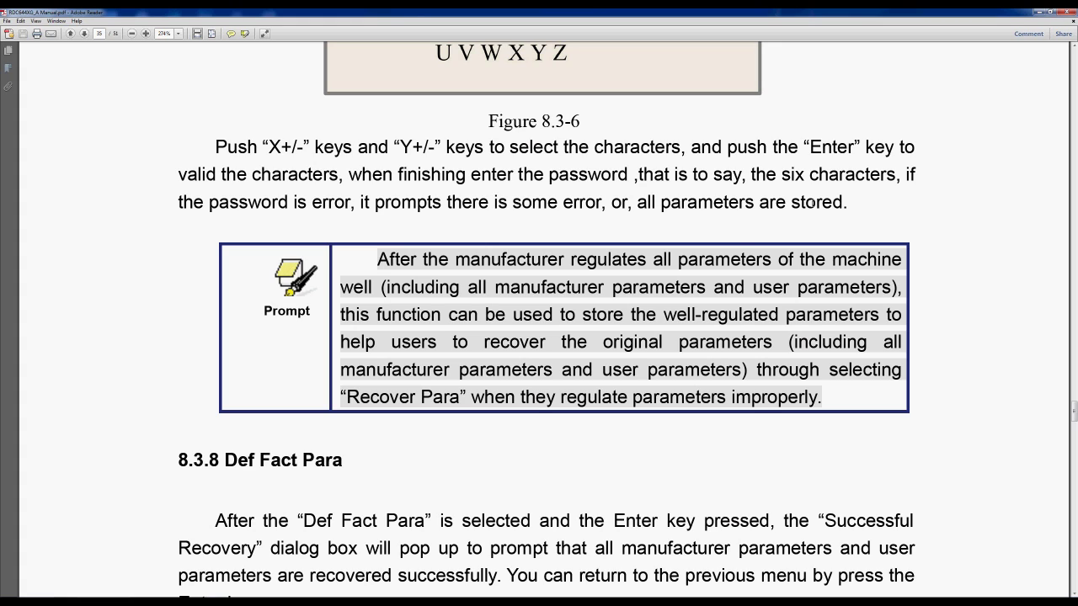
{"action": "scroll", "coordinate": [810, 202], "scroll_direction": "down", "scroll_amount": 4}
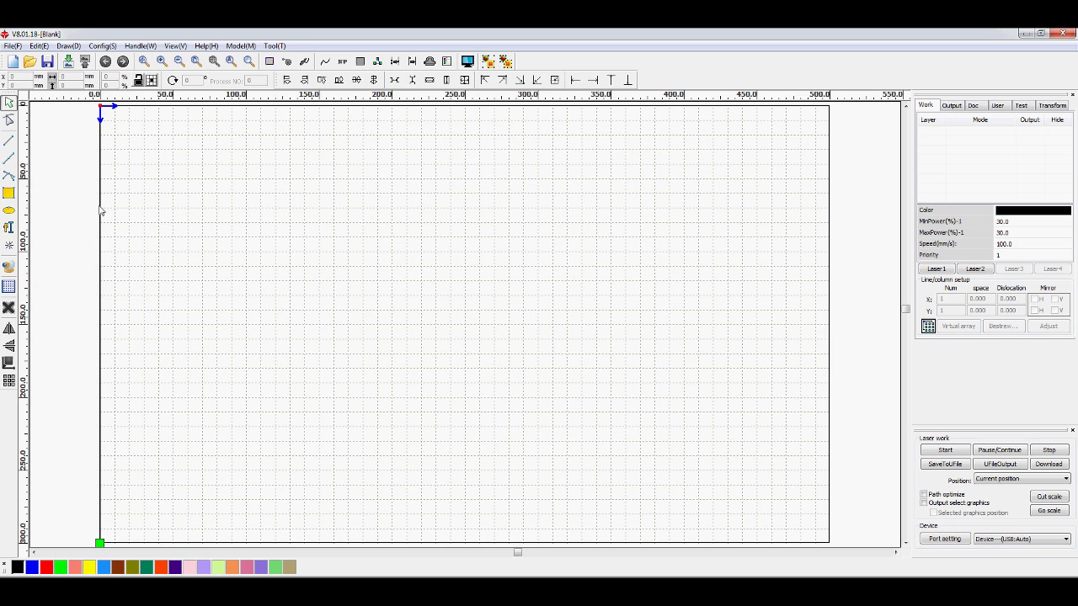
Step: Show the User parameters and browse the laser folder for saved RDUSet files
{"action": "left_click", "coordinate": [998, 107]}
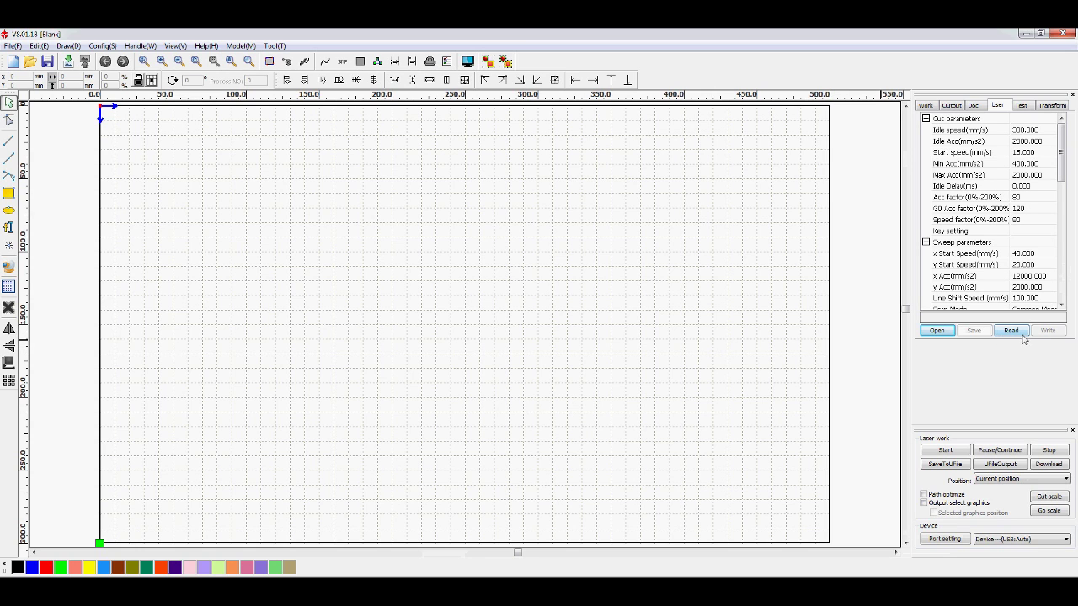
{"action": "left_click", "coordinate": [936, 331]}
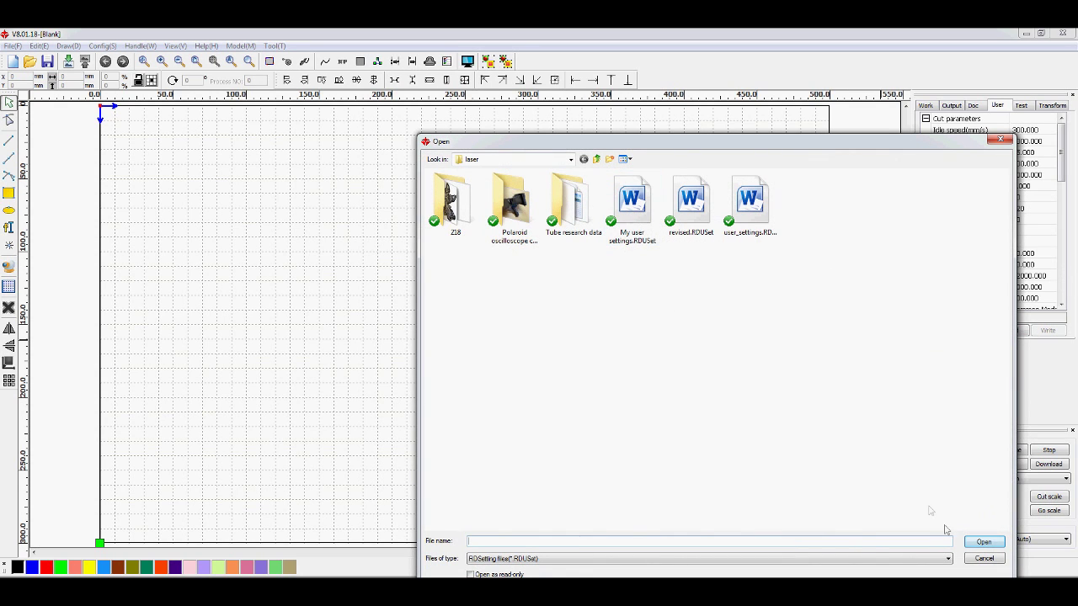
Step: Dismiss the RDUSet file dialog without loading any settings file
{"action": "left_click", "coordinate": [986, 543]}
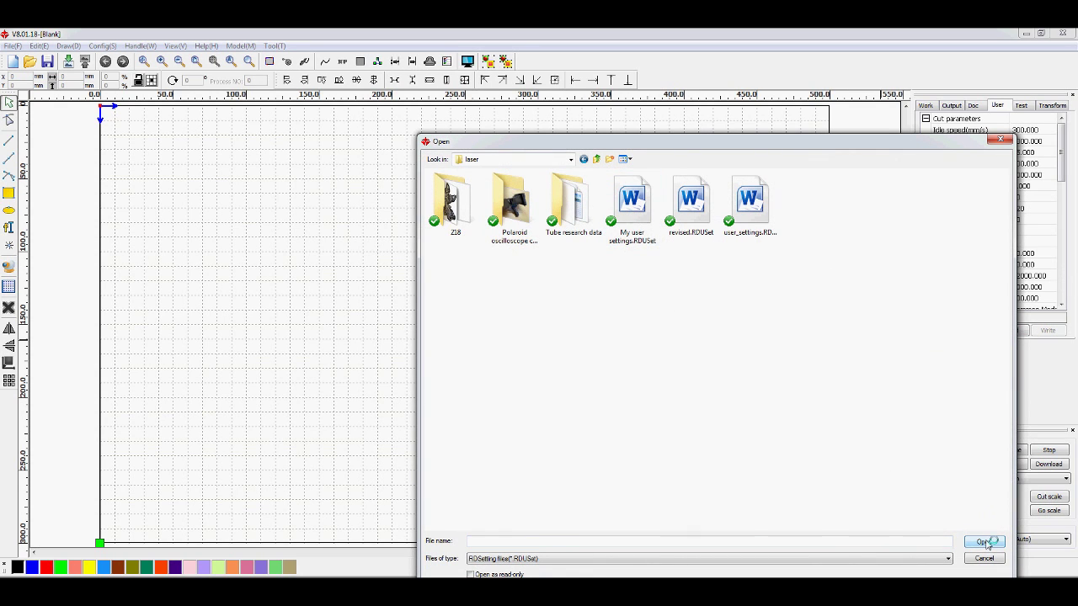
{"action": "left_click", "coordinate": [1001, 139]}
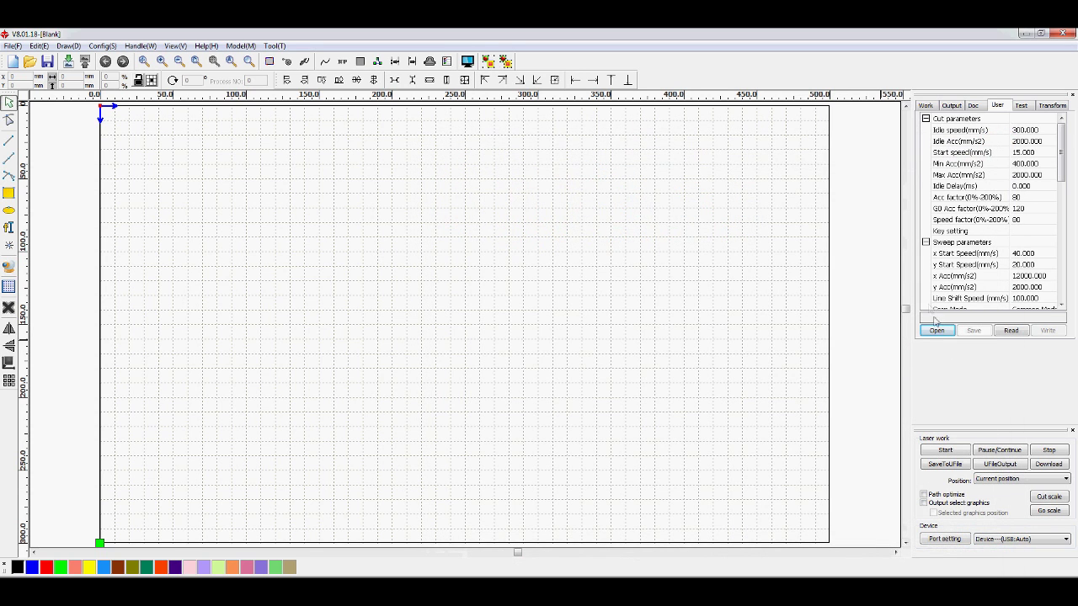
Step: Read the user parameters from the controller, then write them back
{"action": "left_click", "coordinate": [1012, 332]}
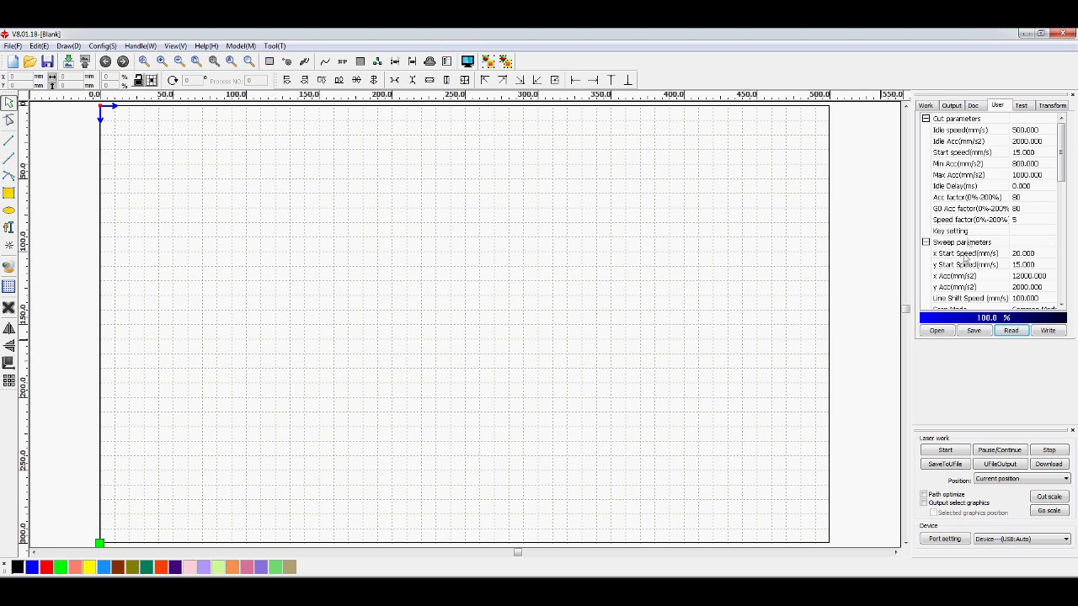
{"action": "left_click", "coordinate": [1047, 331]}
Step: Load My user settings.RDUSet and write those user parameters to the controller
{"action": "left_click", "coordinate": [937, 331]}
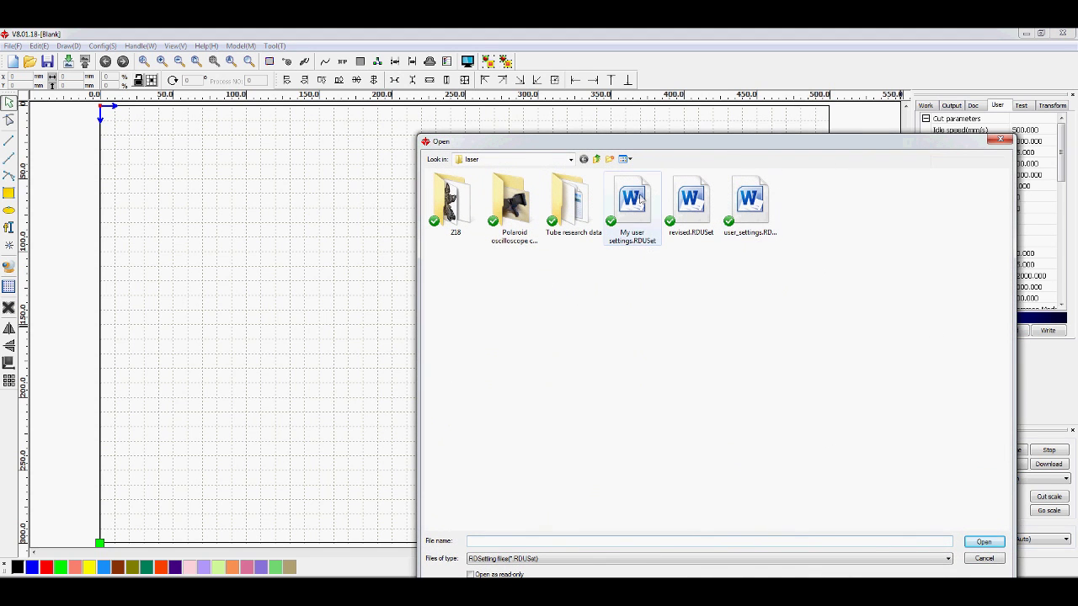
{"action": "left_click", "coordinate": [631, 203]}
{"action": "left_click", "coordinate": [983, 543]}
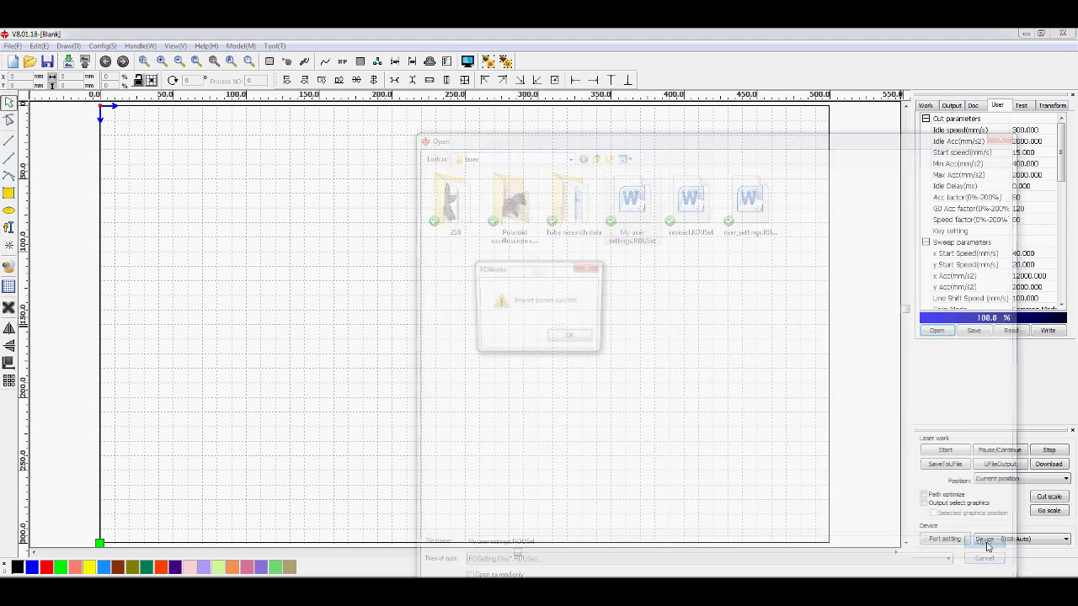
{"action": "left_click", "coordinate": [572, 340]}
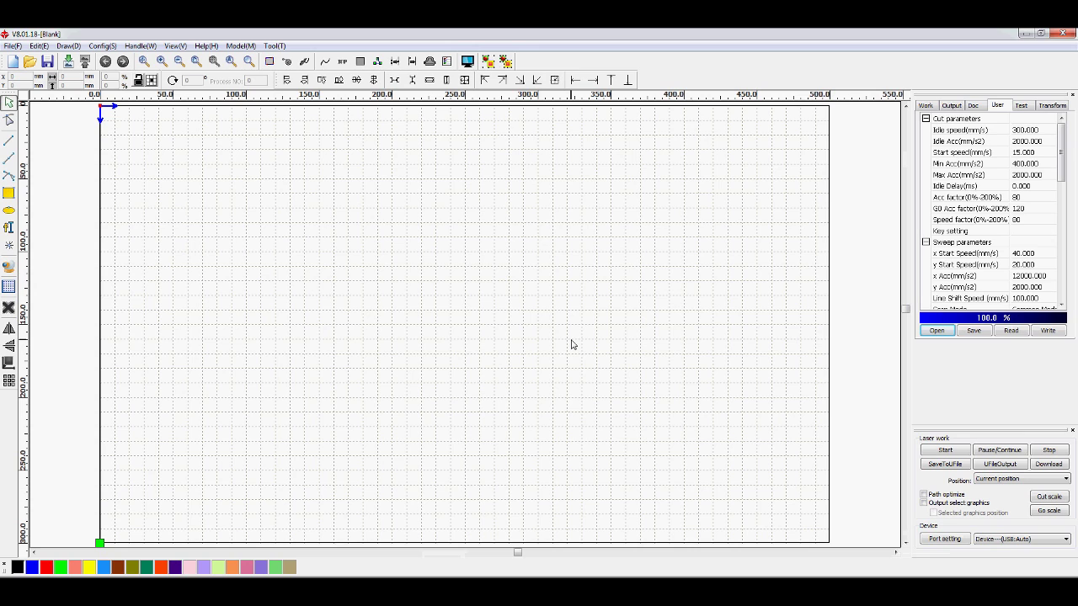
{"action": "left_click", "coordinate": [1048, 331]}
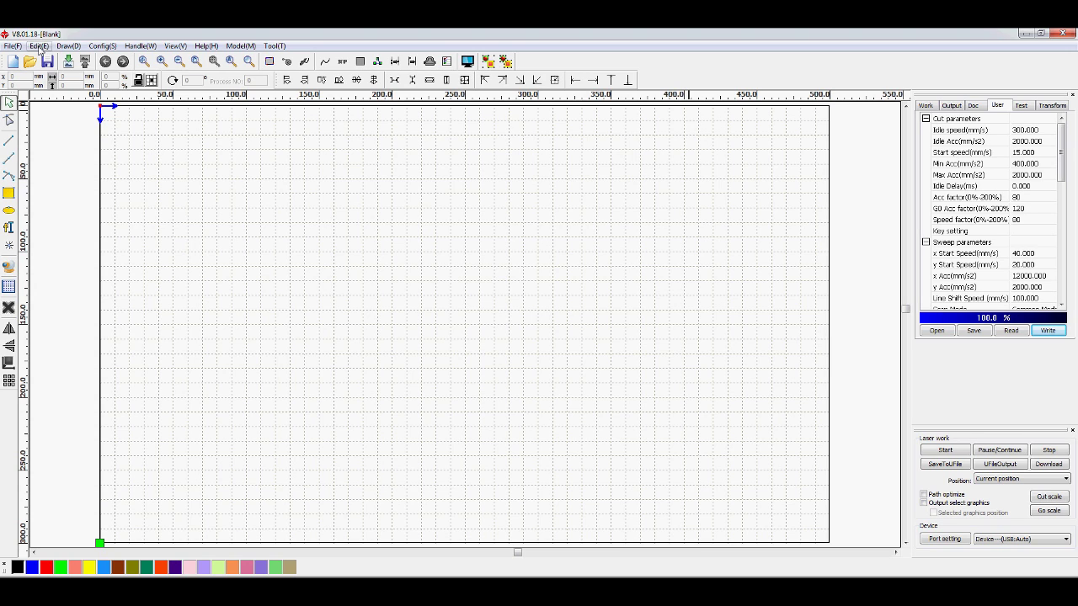
Step: Open File > Vendor settings and enter the vendor password to reach Vendor tools
{"action": "left_click", "coordinate": [12, 45]}
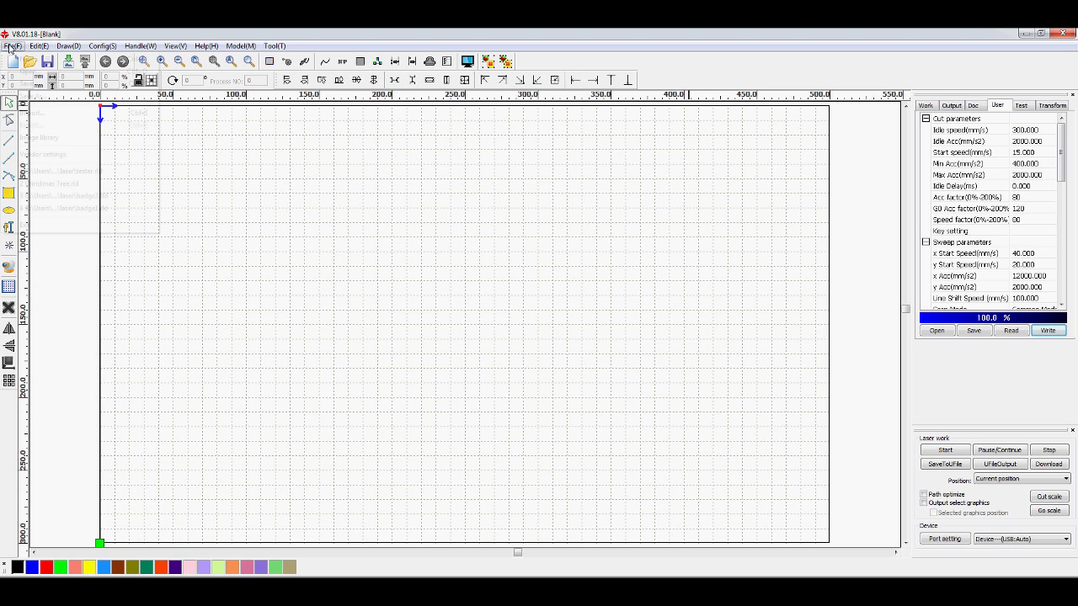
{"action": "left_click", "coordinate": [43, 156]}
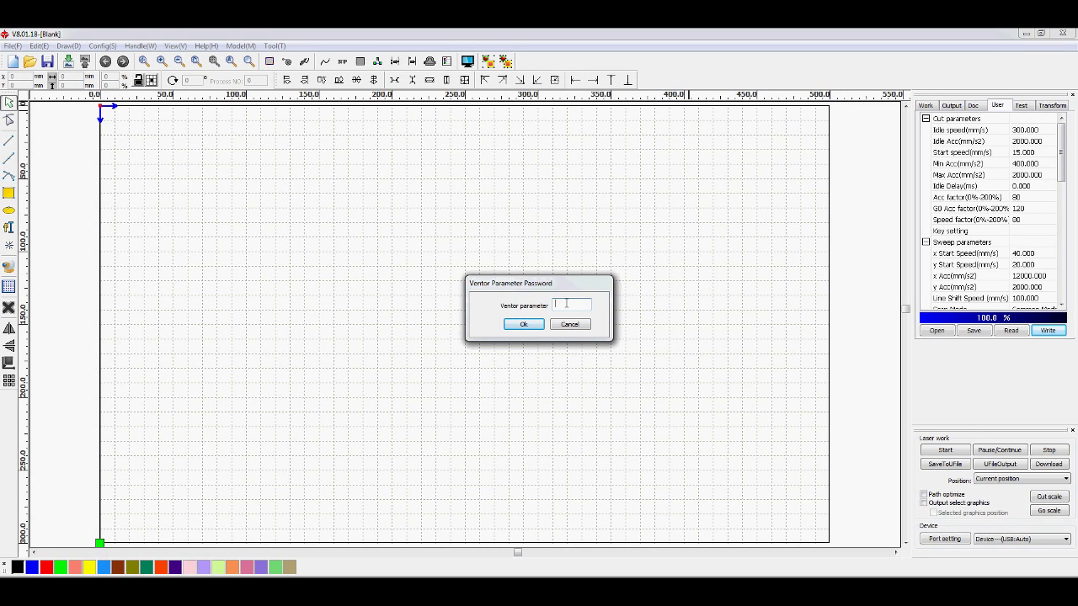
{"action": "type", "text": "RD888"}
{"action": "left_click", "coordinate": [523, 325]}
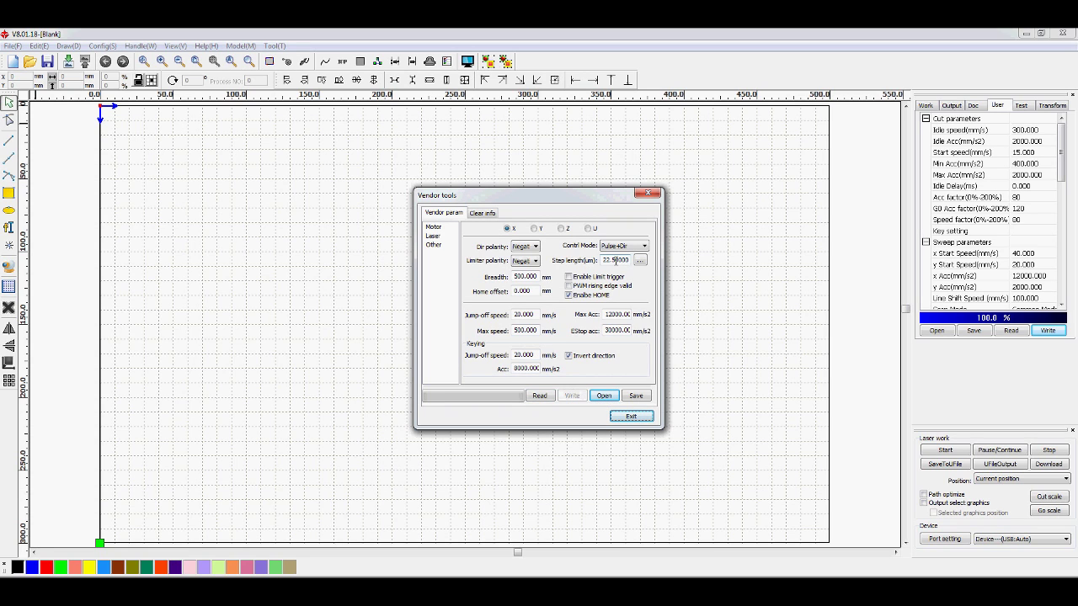
Step: Load vendor settings russ machine.RDVSet and write it to the controller, cancelling the backup save
{"action": "left_click", "coordinate": [539, 395]}
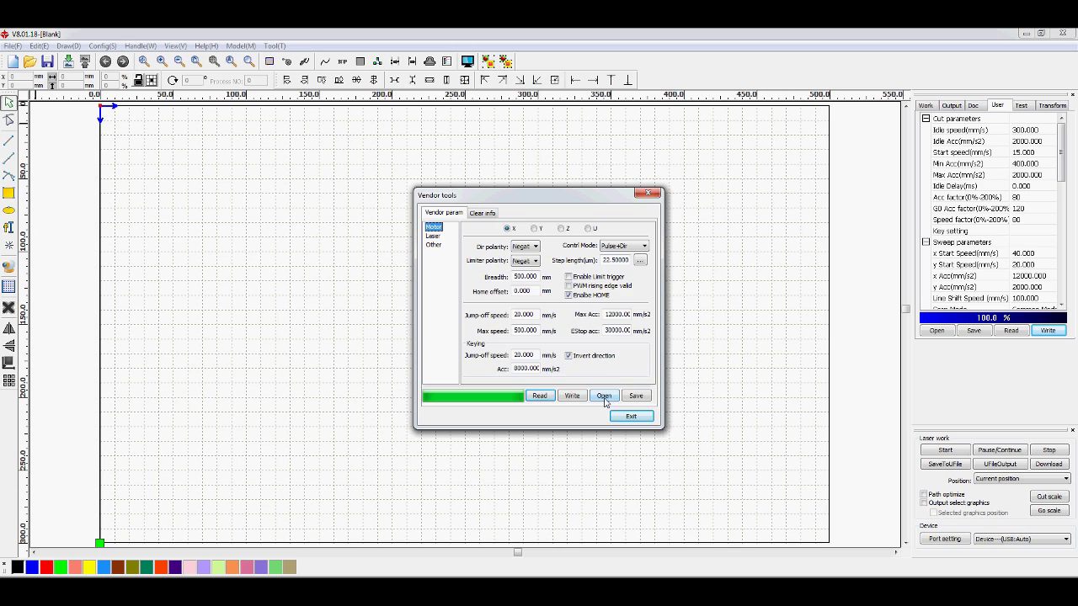
{"action": "left_click", "coordinate": [603, 397]}
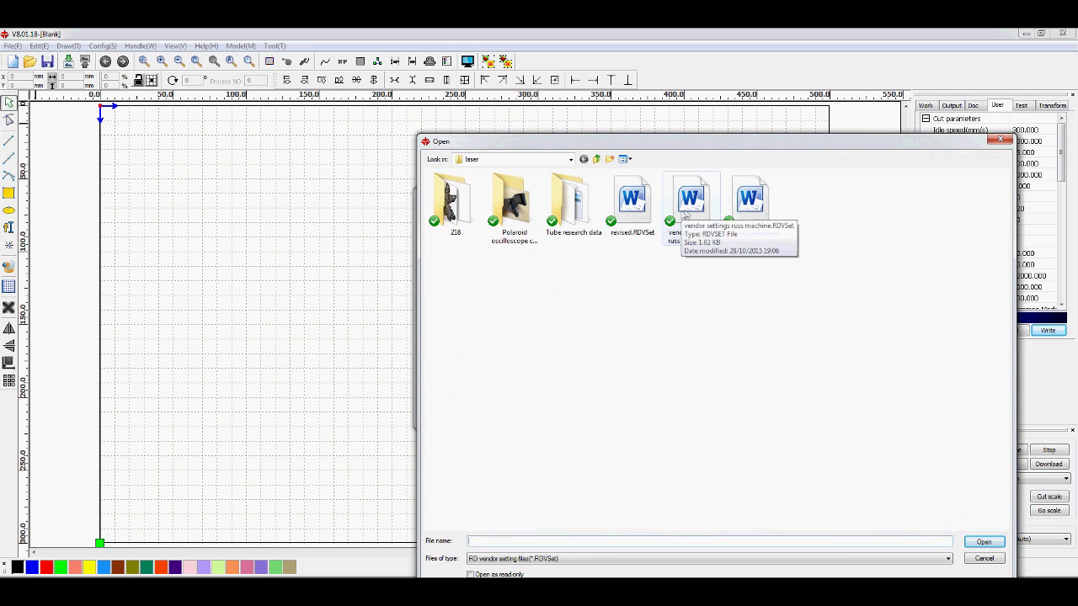
{"action": "left_click", "coordinate": [689, 206]}
{"action": "left_click", "coordinate": [982, 542]}
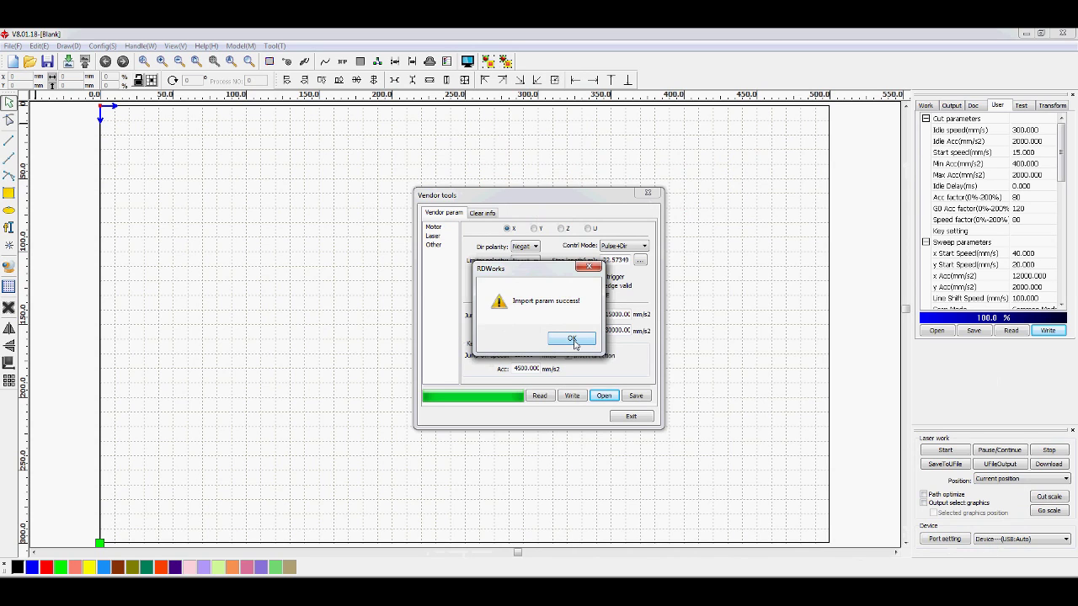
{"action": "left_click", "coordinate": [573, 341]}
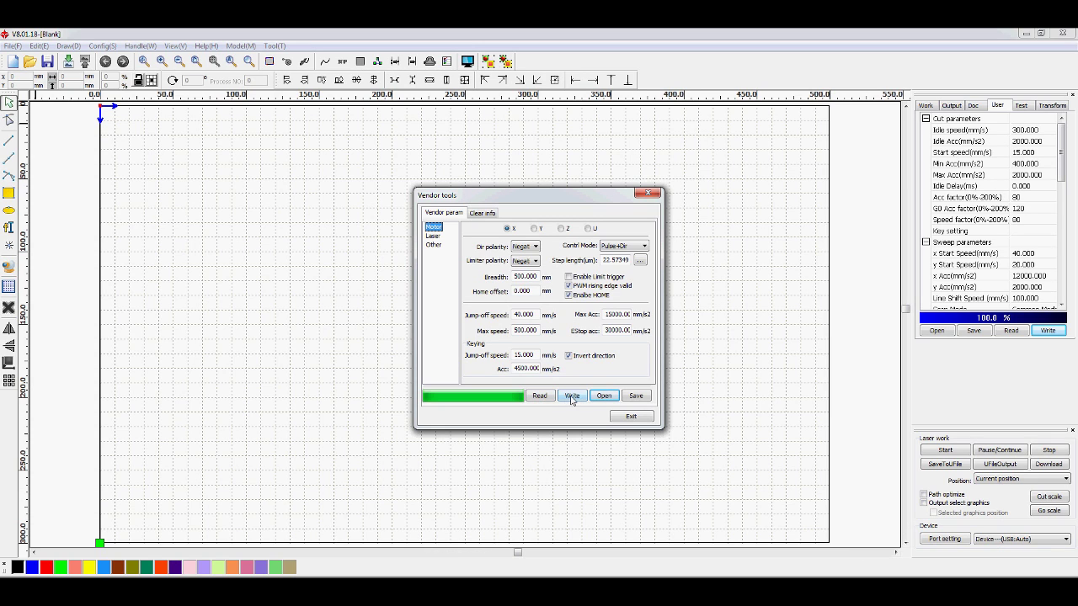
{"action": "left_click", "coordinate": [572, 397]}
{"action": "left_click", "coordinate": [636, 395]}
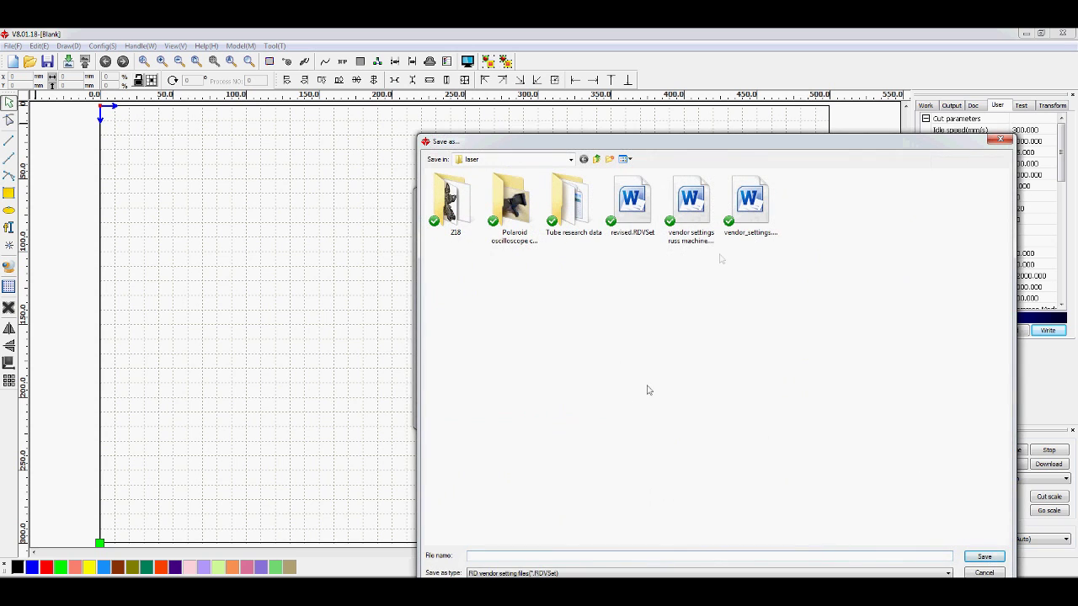
{"action": "left_click", "coordinate": [1001, 139]}
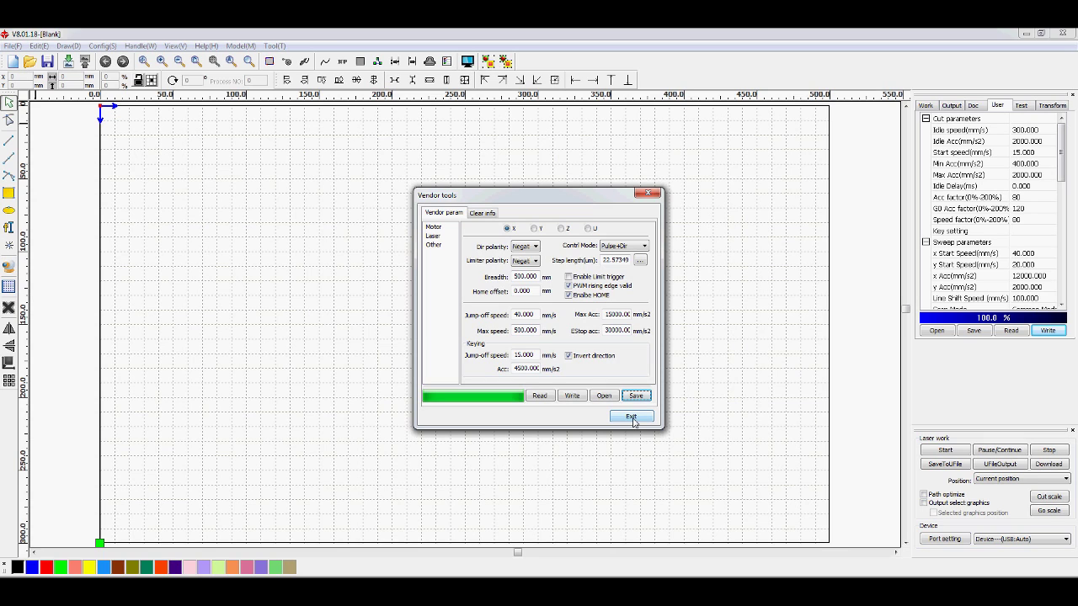
Step: Exit the Vendor tools dialog
{"action": "left_click", "coordinate": [632, 418]}
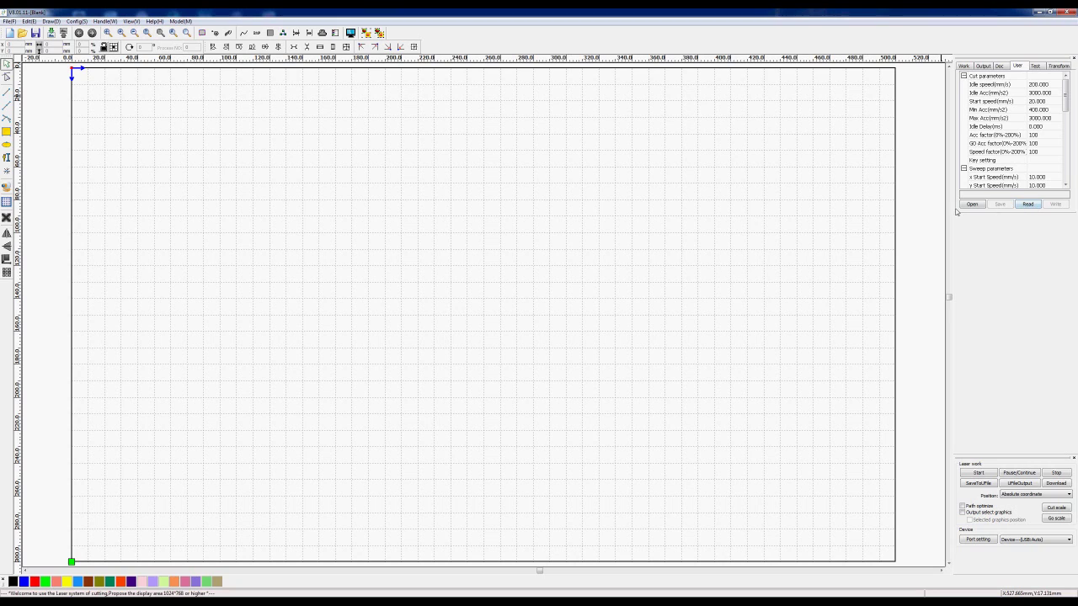
{"action": "left_click", "coordinate": [1029, 205]}
{"action": "left_click", "coordinate": [1029, 207]}
Step: Open File > Vendor settings with the vendor password, then dismiss the No Connected Device warning
{"action": "left_click", "coordinate": [8, 21]}
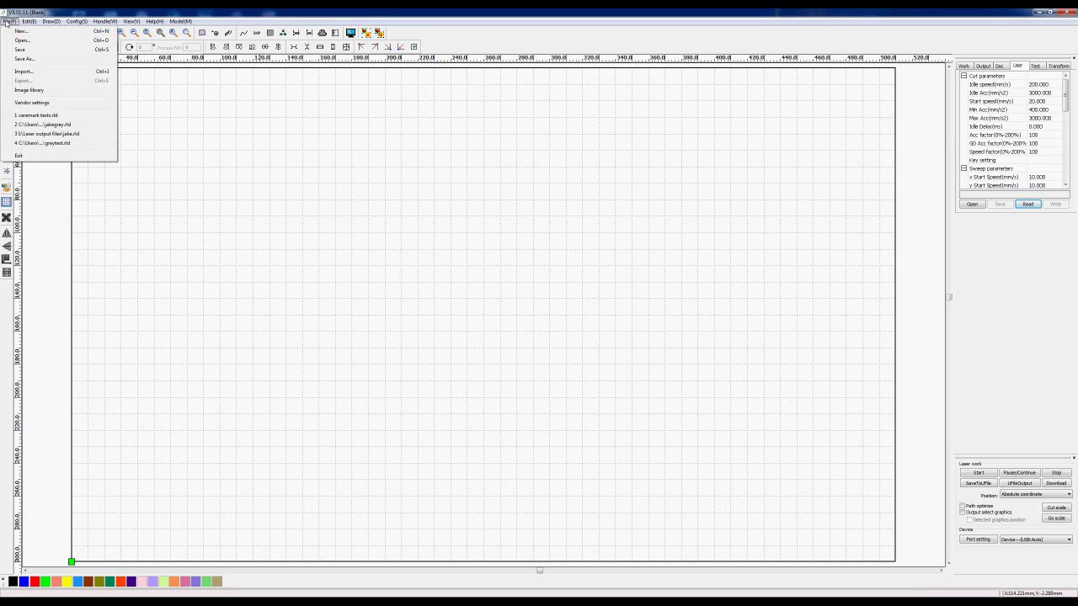
{"action": "left_click", "coordinate": [23, 103]}
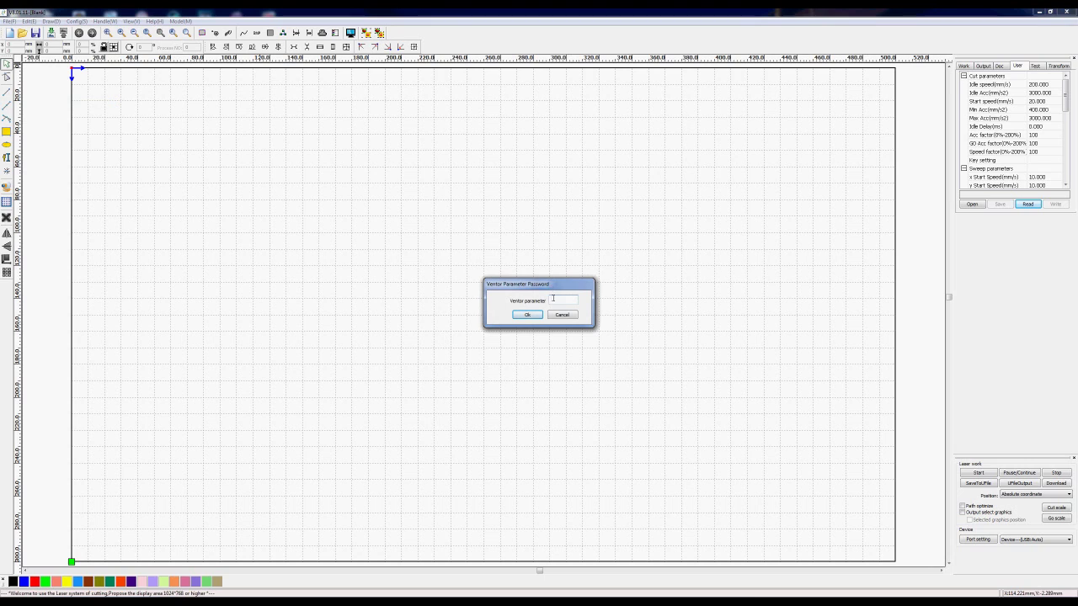
{"action": "type", "text": "rd"}
{"action": "left_click", "coordinate": [525, 315]}
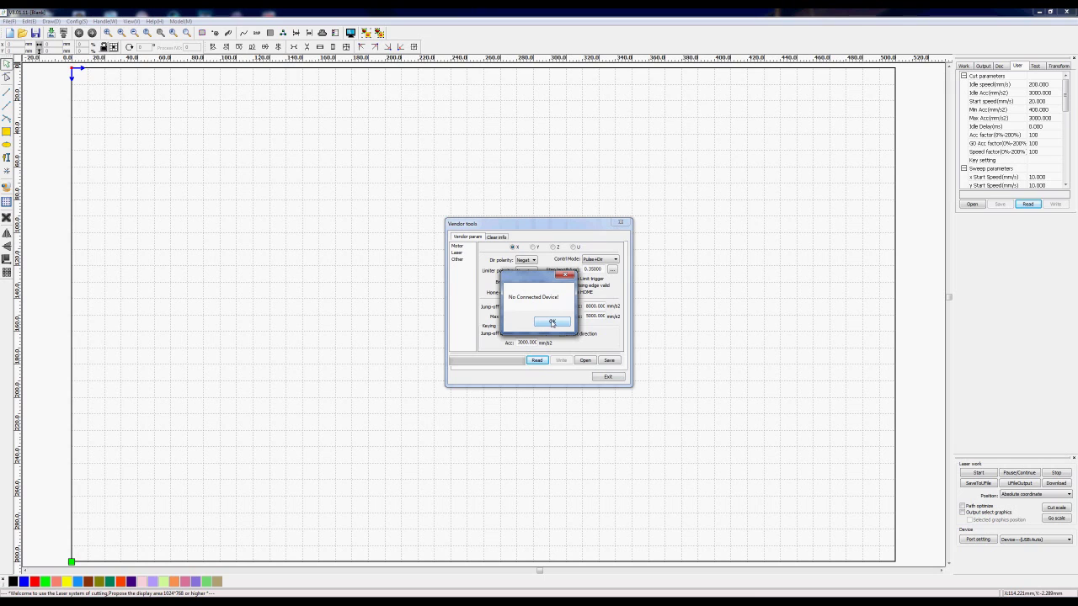
{"action": "left_click", "coordinate": [551, 322]}
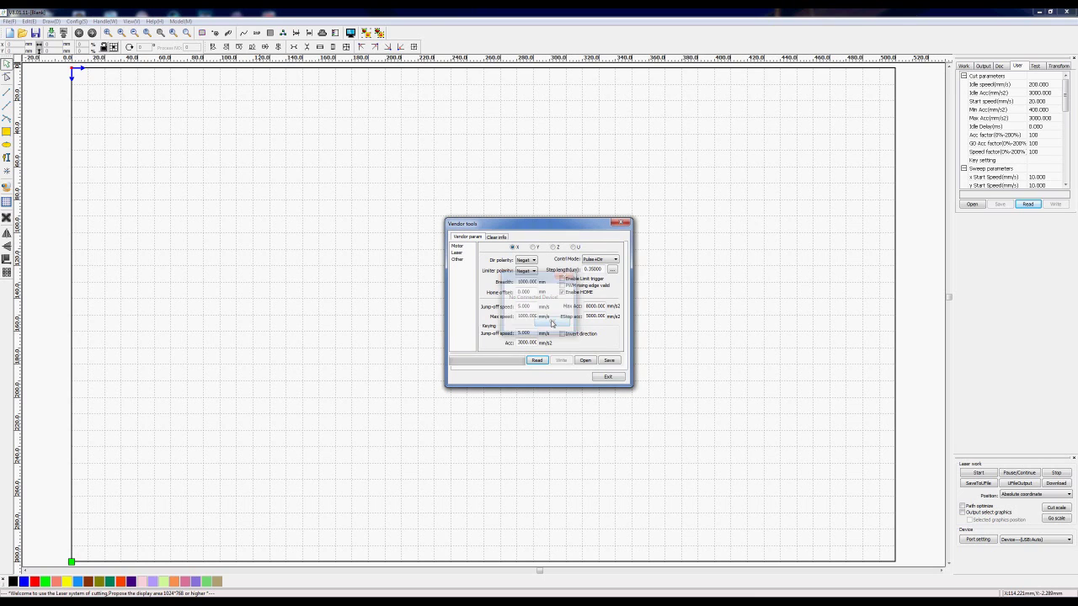